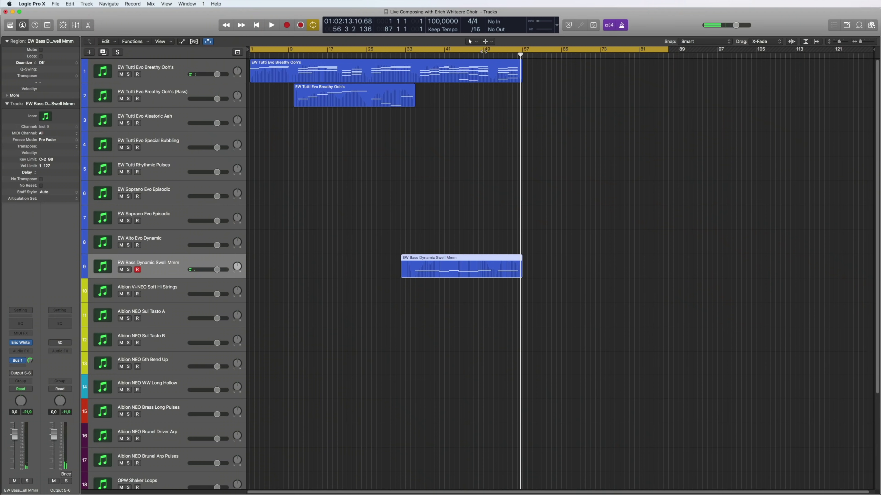
End the long note of the EW Bass Dynamic Swell Mmm region at bar 50, and raise that track's volume to 2.9 dB
{"action": "left_click_drag", "start_coordinate": [520, 80], "coordinate": [487, 80]}
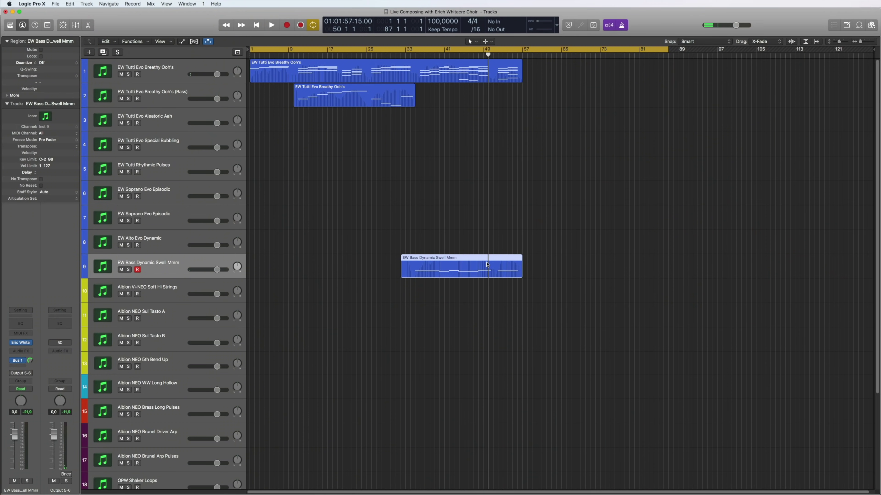
{"action": "double_click", "coordinate": [509, 278]}
{"action": "left_click_drag", "start_coordinate": [666, 306], "coordinate": [651, 306]}
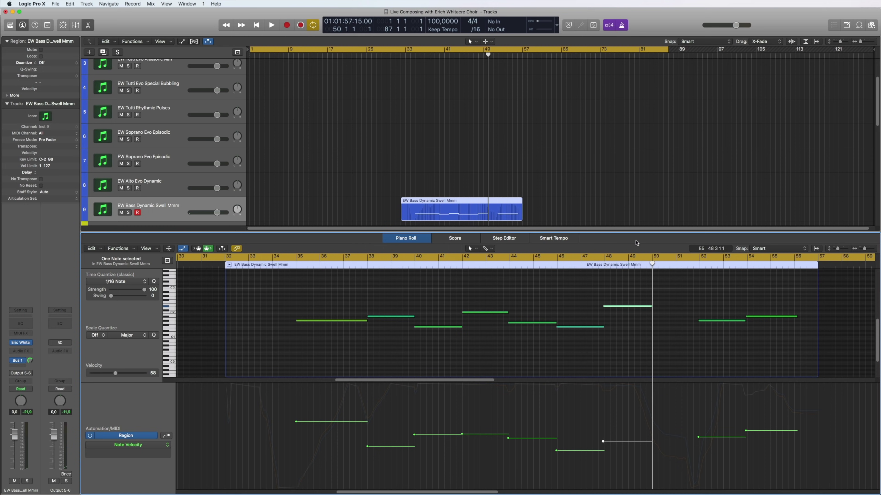
{"action": "left_click", "coordinate": [796, 316]}
{"action": "left_click", "coordinate": [250, 211]}
{"action": "key", "text": "e"}
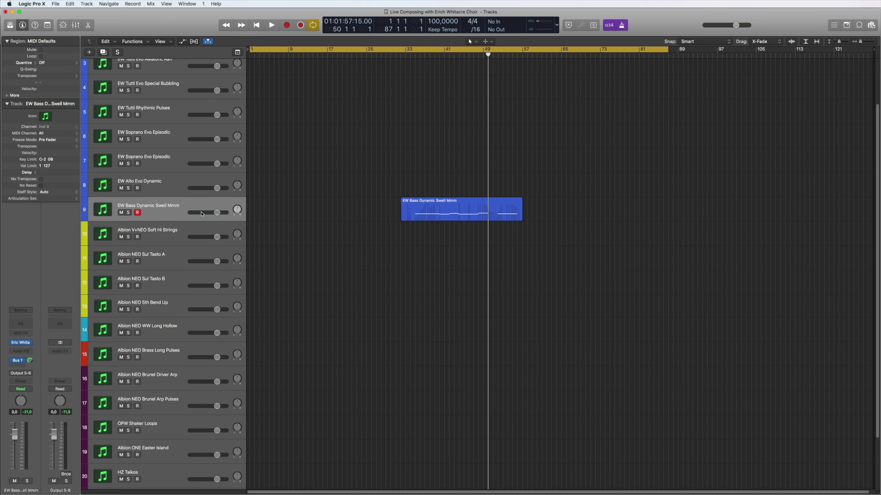
{"action": "scroll", "coordinate": [301, 200], "scroll_direction": "up", "scroll_amount": 3}
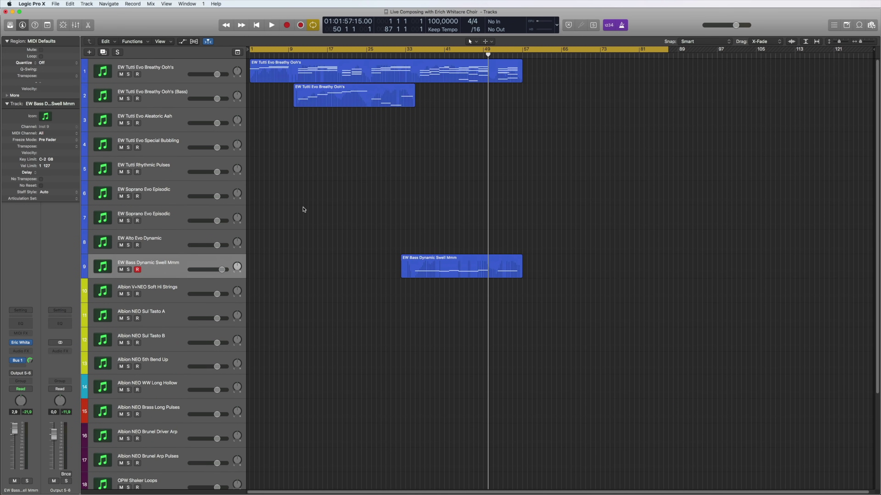
Split the first track's Breathy Ooh's region at bar 36 and move its second part to the EW Tutti Evo Aleatoric Aah track
{"action": "left_click", "coordinate": [424, 53]}
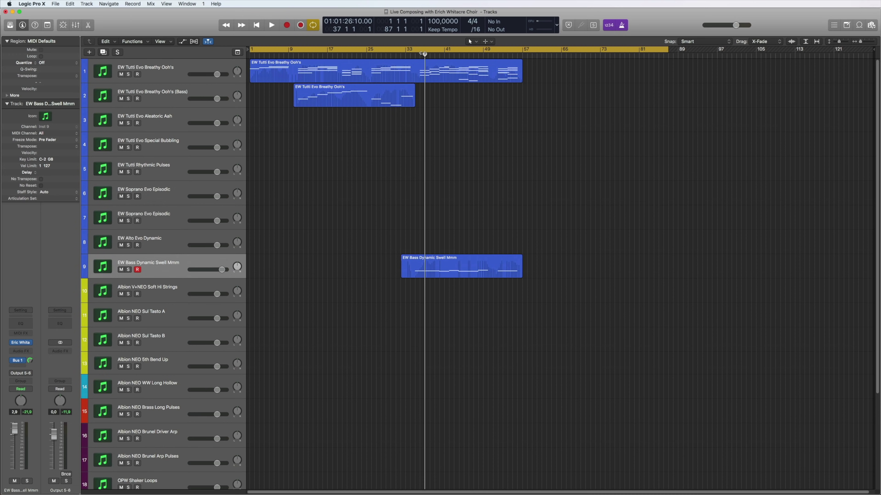
{"action": "left_click_drag", "start_coordinate": [424, 54], "coordinate": [415, 53]}
{"action": "left_click", "coordinate": [419, 54]}
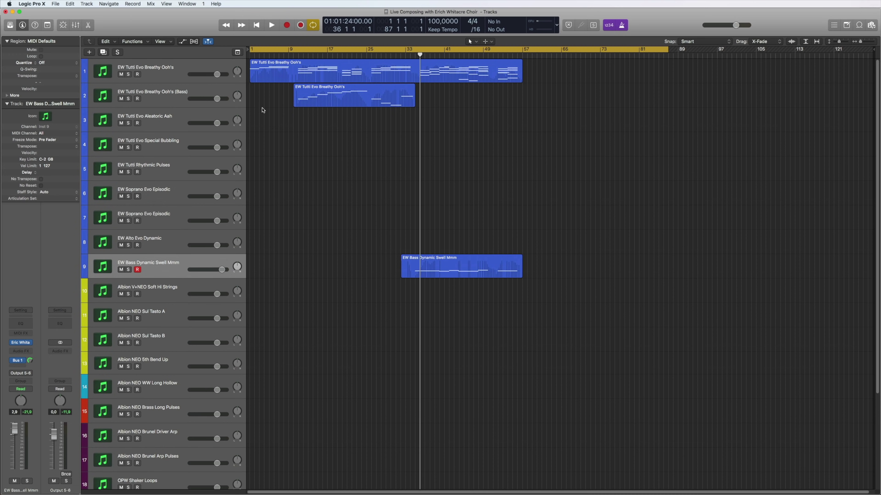
{"action": "left_click", "coordinate": [442, 78]}
{"action": "key", "text": "super+t"}
{"action": "key", "text": "Return"}
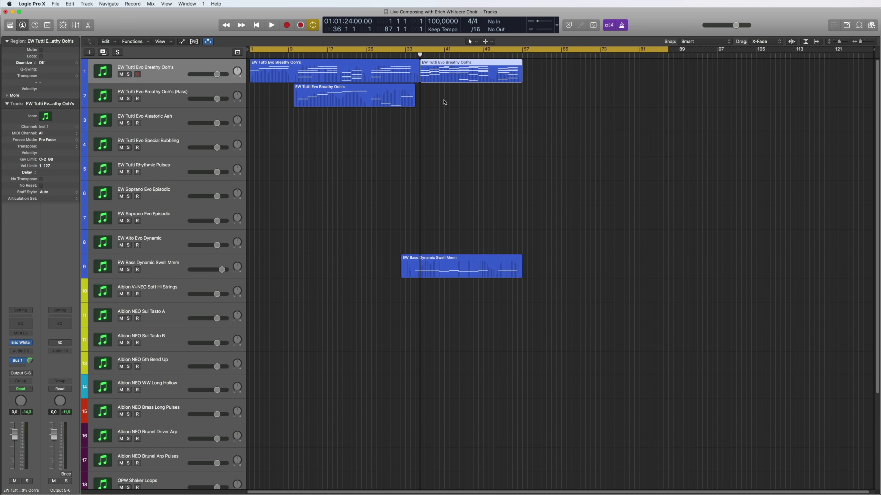
{"action": "left_click_drag", "start_coordinate": [445, 78], "coordinate": [444, 131]}
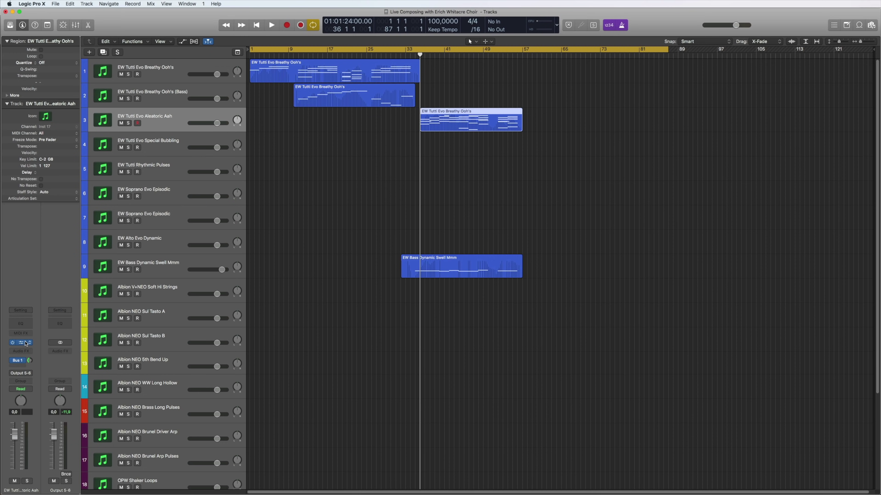
Inspect the choir instrument and its selected technique on the EW Tutti Evo Aleatoric Aah track
{"action": "key", "text": "v"}
{"action": "left_click_drag", "start_coordinate": [673, 73], "coordinate": [616, 61]}
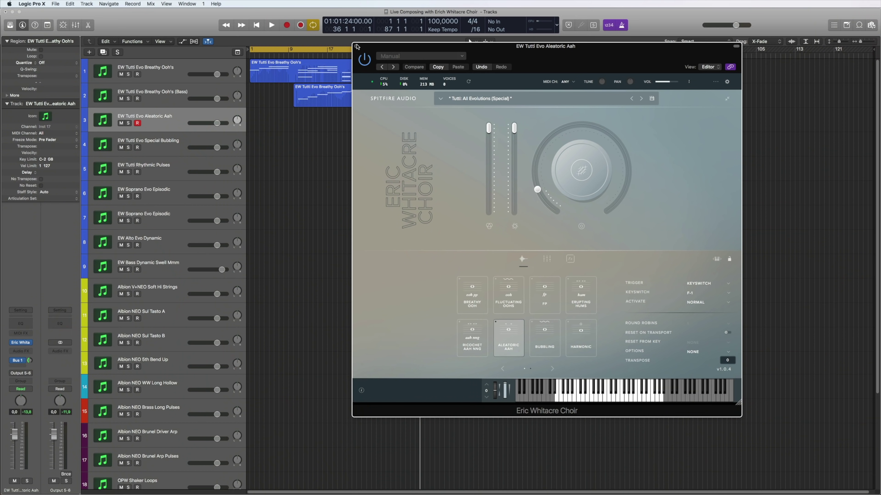
{"action": "key", "text": "super+w"}
{"action": "left_click", "coordinate": [325, 199]}
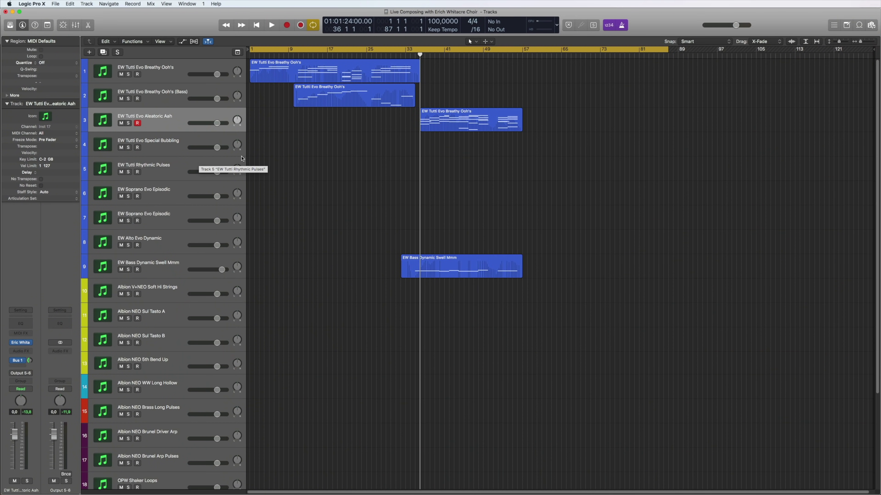
Compare the microphone mixer settings of the choir instruments on the EW Tutti Evo Special Bubbling and EW Tutti Evo Breathy Ooh's tracks
{"action": "key", "text": "comma"}
{"action": "left_click", "coordinate": [157, 139]}
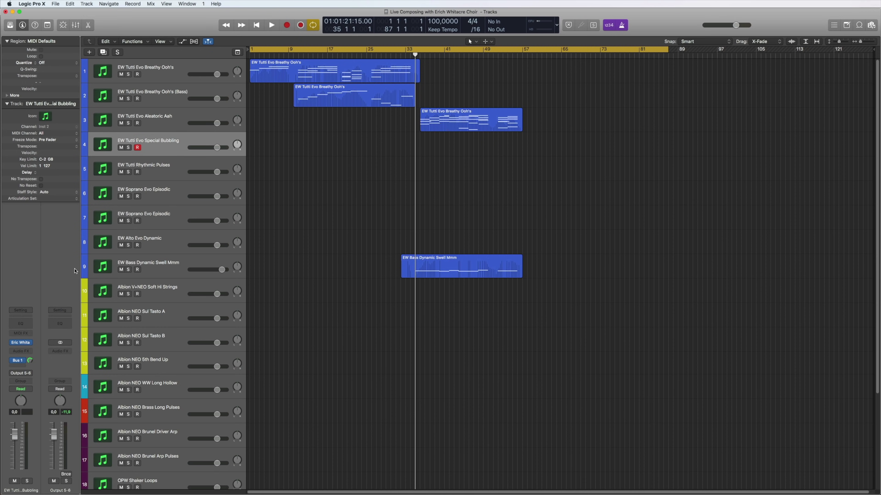
{"action": "key", "text": "v"}
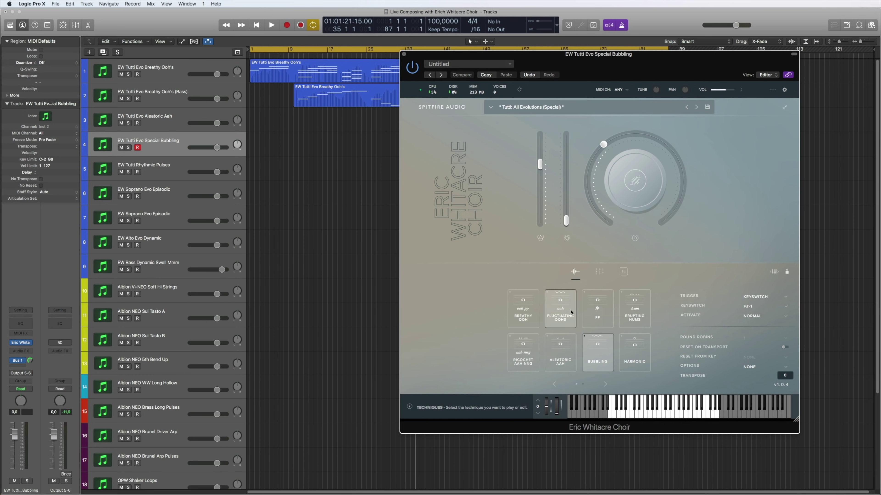
{"action": "left_click", "coordinate": [599, 271]}
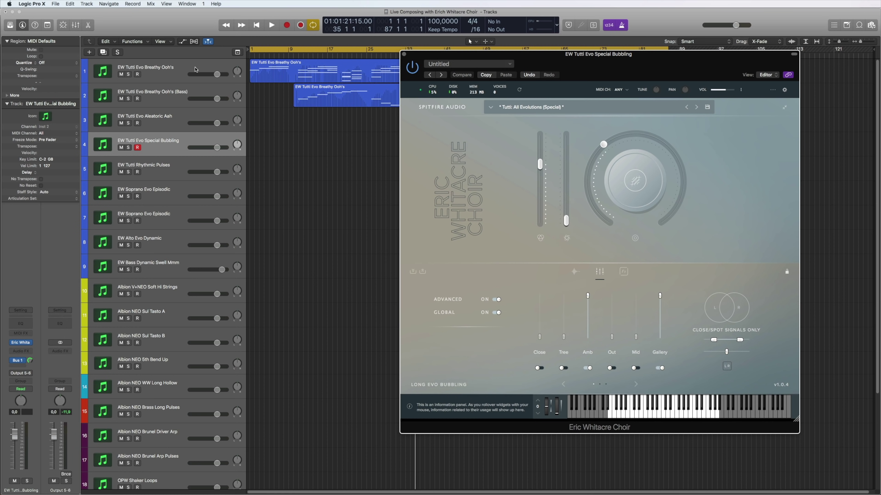
{"action": "key", "text": "Up"}
{"action": "key", "text": "Up"}
{"action": "key", "text": "Up"}
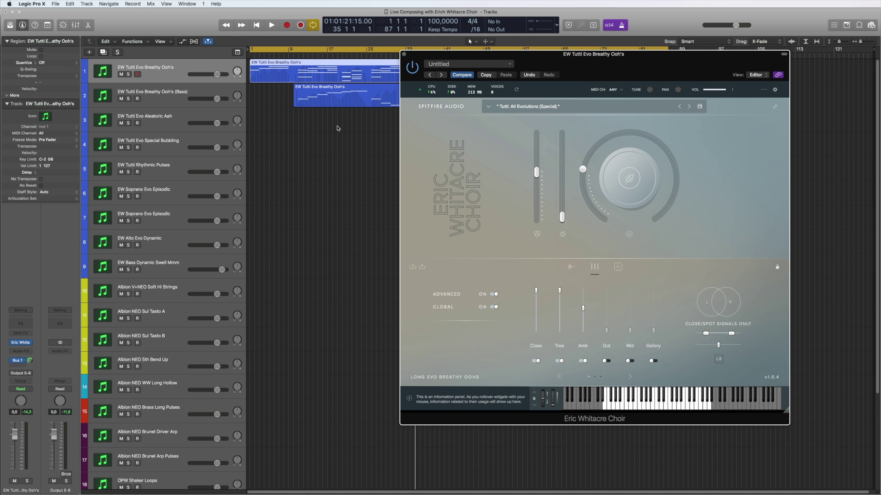
{"action": "left_click", "coordinate": [404, 54]}
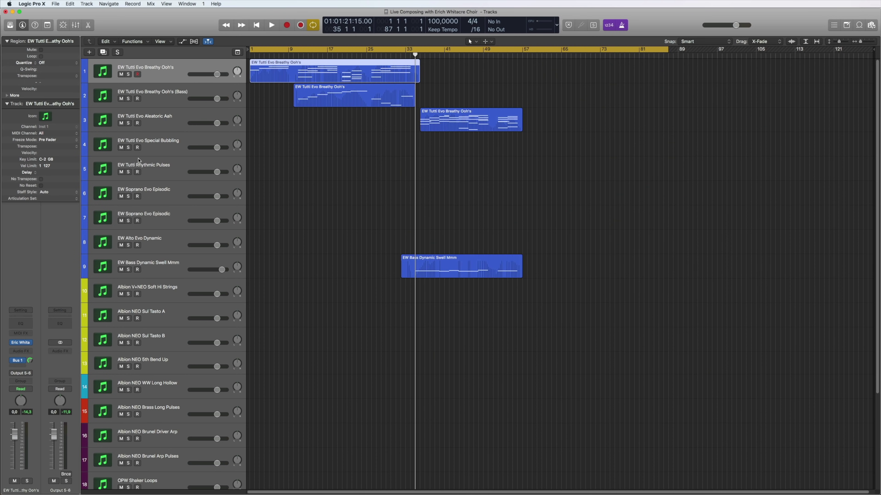
Stretch the EW Tutti Evo Special Bubbling region to bar 57, with its single note starting at bar 1 and held throughout
{"action": "left_click", "coordinate": [164, 134]}
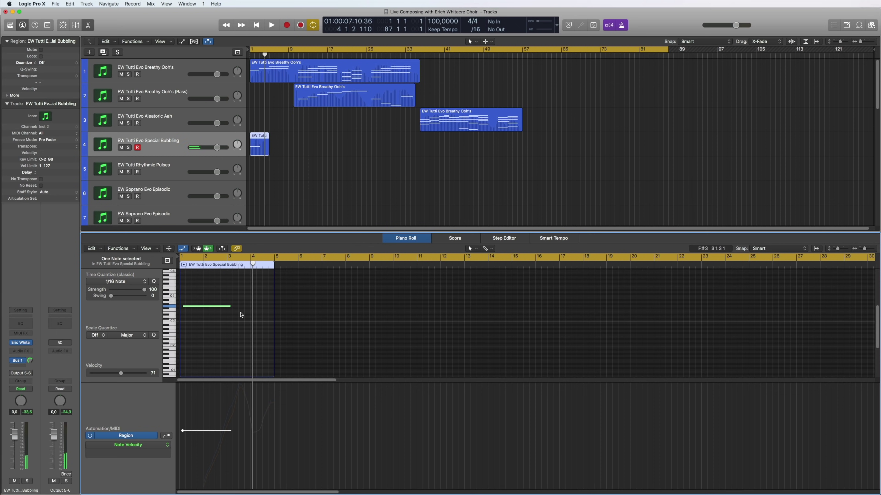
{"action": "left_click_drag", "start_coordinate": [273, 311], "coordinate": [559, 314]}
{"action": "left_click_drag", "start_coordinate": [328, 153], "coordinate": [522, 154]}
{"action": "left_click", "coordinate": [207, 300]}
{"action": "key", "text": "super+l"}
{"action": "left_click_drag", "start_coordinate": [185, 309], "coordinate": [180, 309]}
Draw a slowly rising and falling Modulation curve through the Special Bubbling region, and extend its held note to the region's end at bar 57
{"action": "left_click", "coordinate": [165, 435]}
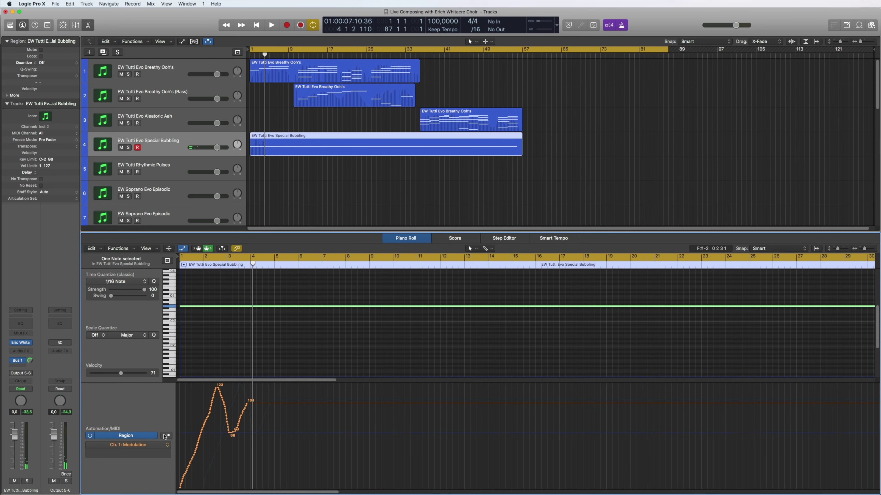
{"action": "mouse_move", "coordinate": [247, 410]}
{"action": "left_mouse_down"}
{"action": "mouse_move", "coordinate": [324, 394]}
{"action": "mouse_move", "coordinate": [478, 426]}
{"action": "mouse_move", "coordinate": [714, 390]}
{"action": "left_mouse_up"}
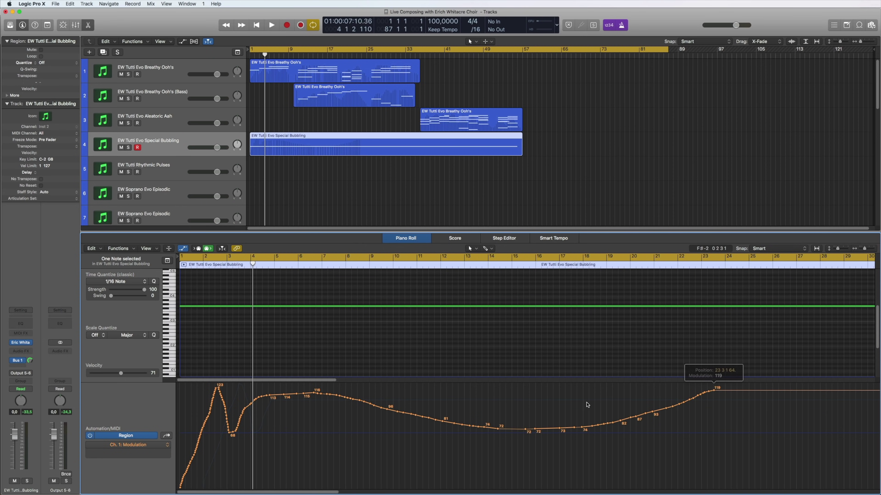
{"action": "key", "text": "super+Left"}
{"action": "key", "text": "super+Left"}
{"action": "key", "text": "super+Left"}
{"action": "mouse_move", "coordinate": [351, 392]}
{"action": "left_mouse_down"}
{"action": "mouse_move", "coordinate": [398, 391]}
{"action": "mouse_move", "coordinate": [481, 415]}
{"action": "mouse_move", "coordinate": [559, 421]}
{"action": "mouse_move", "coordinate": [640, 384]}
{"action": "left_mouse_up"}
{"action": "left_click_drag", "start_coordinate": [630, 308], "coordinate": [640, 308]}
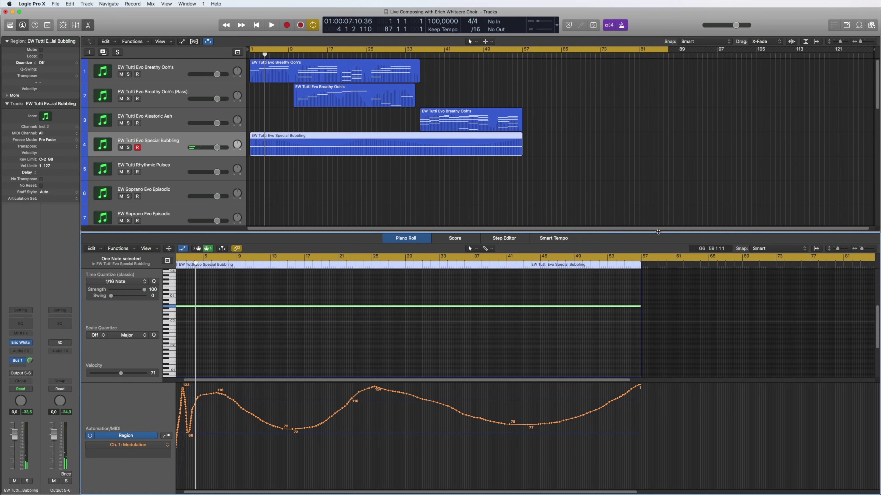
{"action": "key", "text": "e"}
{"action": "left_click", "coordinate": [382, 216]}
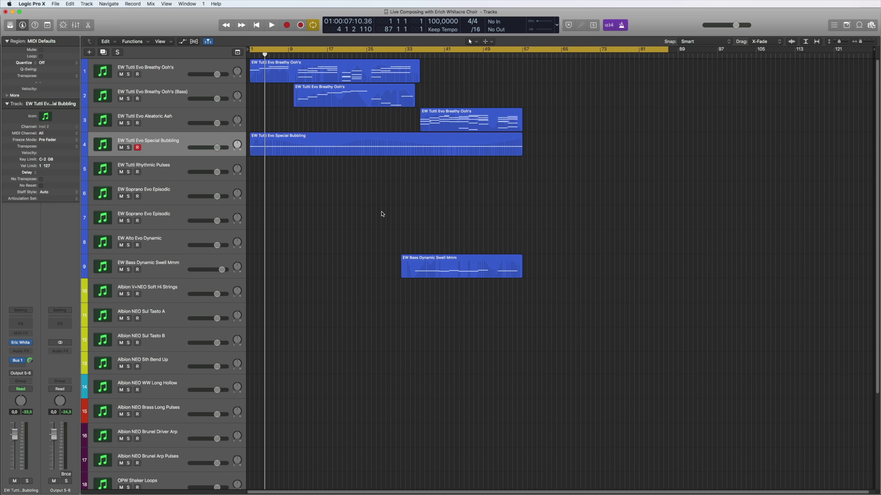
Audition the EW Tutti Rhythmic Pulses and first EW Soprano Evo Episodic tracks, and start recording the soprano part from about bar 7
{"action": "left_click", "coordinate": [145, 172]}
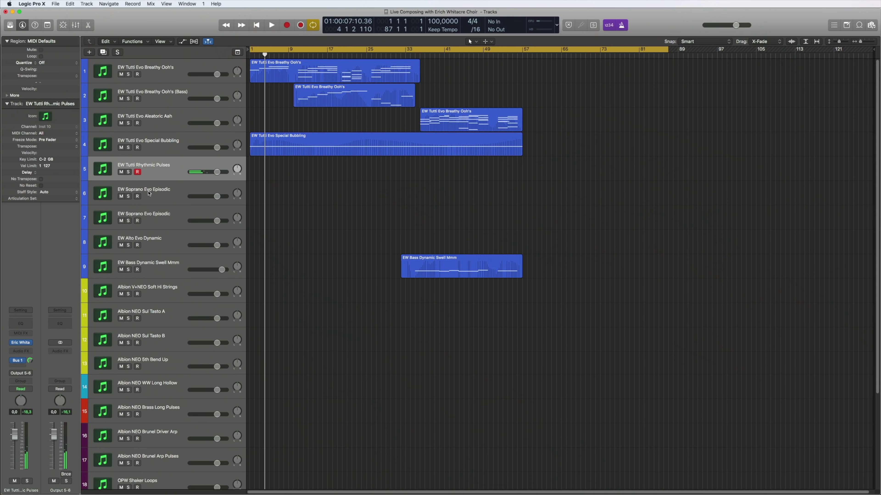
{"action": "left_click", "coordinate": [145, 195]}
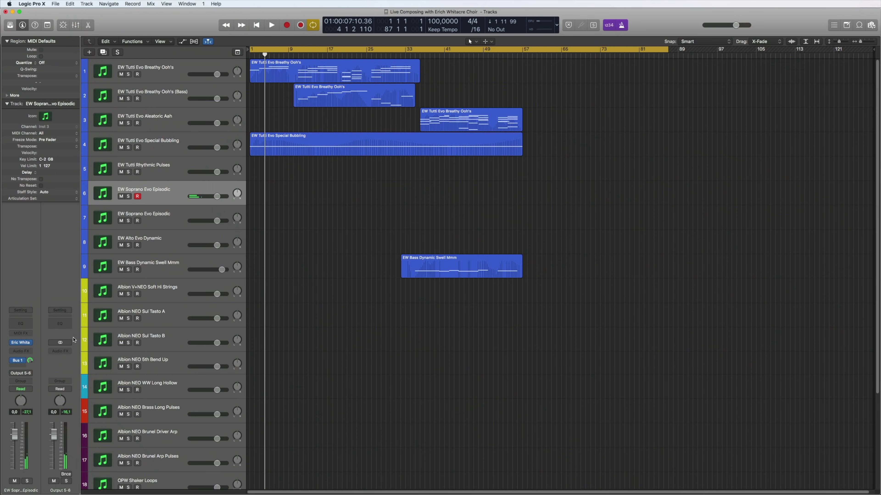
{"action": "left_click", "coordinate": [278, 53]}
{"action": "key", "text": "r"}
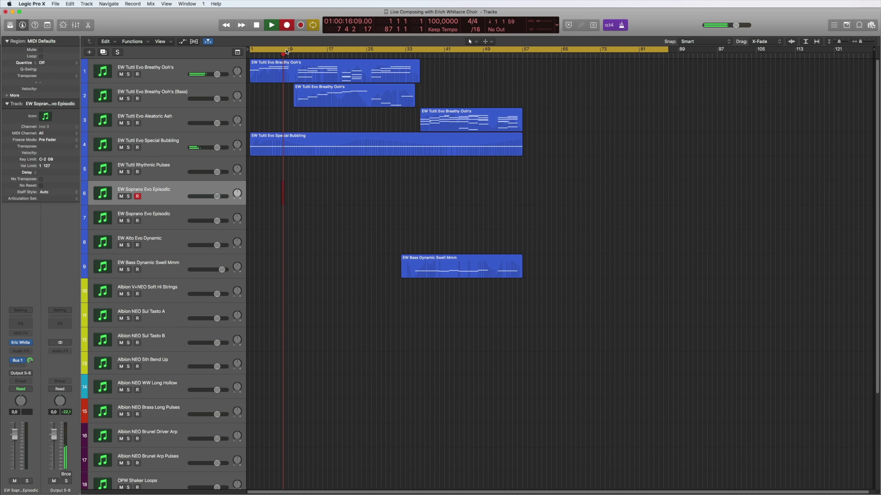
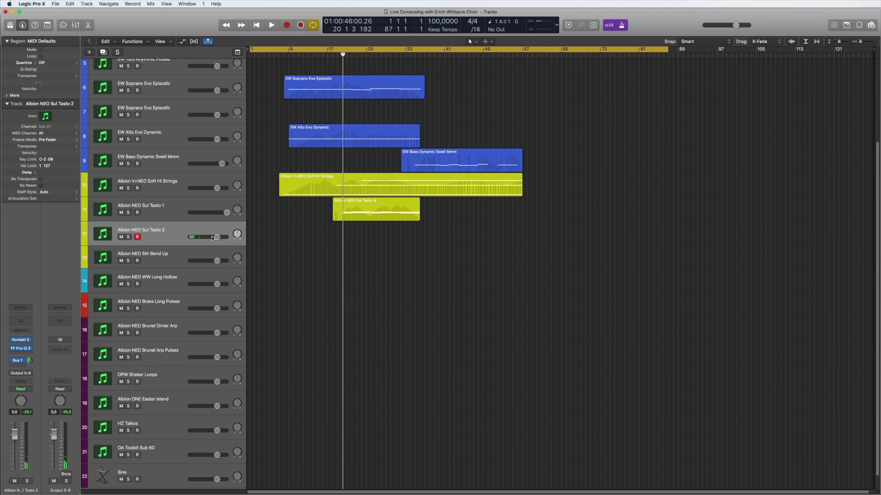
Record a part up to bar 36 on Albion NEO Sul Tasto 2 with its volume at 6.0 dB, and lower the Sul Tasto 1 volume
{"action": "left_click_drag", "start_coordinate": [213, 239], "coordinate": [233, 239]}
{"action": "key", "text": "space"}
{"action": "scroll", "coordinate": [369, 157], "scroll_direction": "up", "scroll_amount": 5}
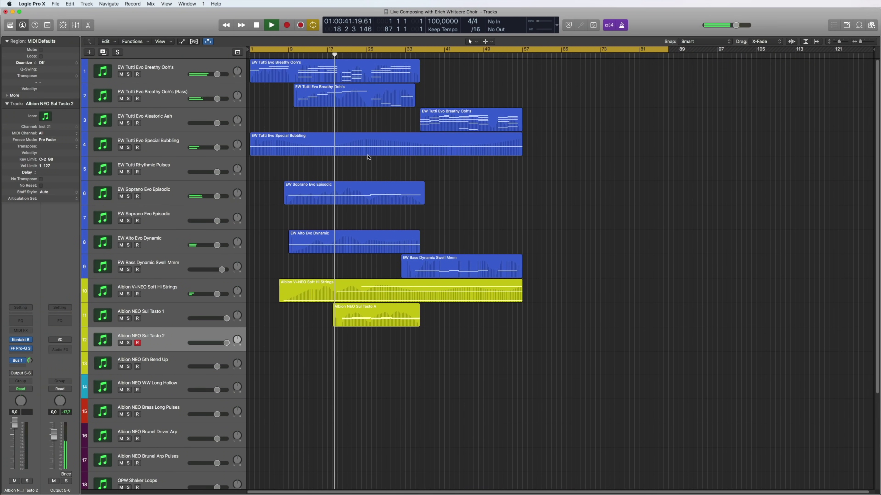
{"action": "key", "text": "r"}
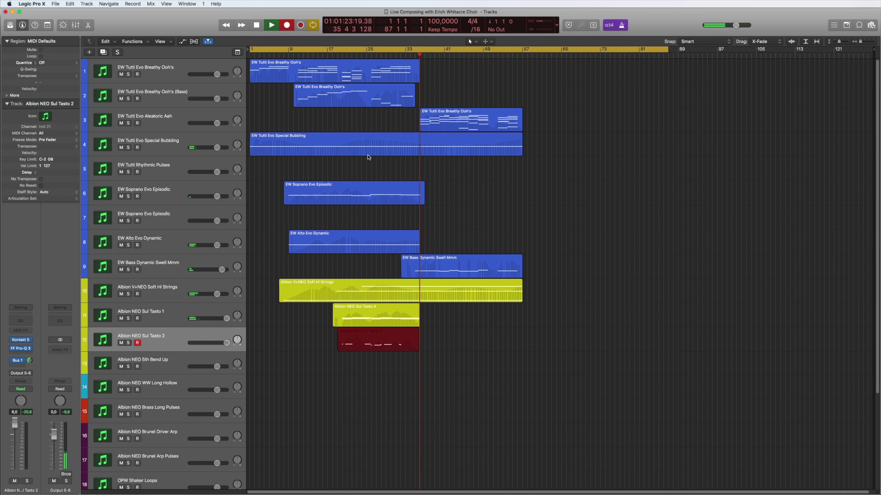
{"action": "key", "text": "space"}
{"action": "left_click_drag", "start_coordinate": [228, 320], "coordinate": [223, 318]}
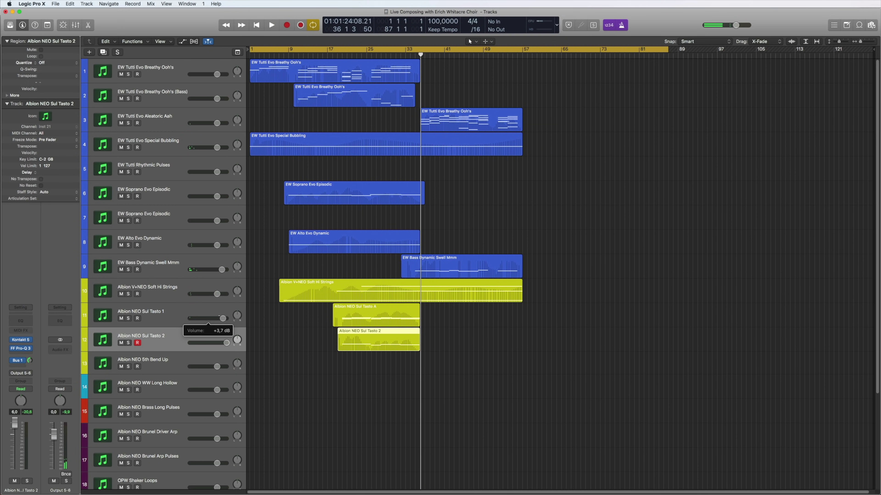
Record a short part on the Albion NEO 5th Bend Up track from about bar 25 to bar 29, and set its volume to about 1.7 dB
{"action": "scroll", "coordinate": [167, 299], "scroll_direction": "down", "scroll_amount": 3}
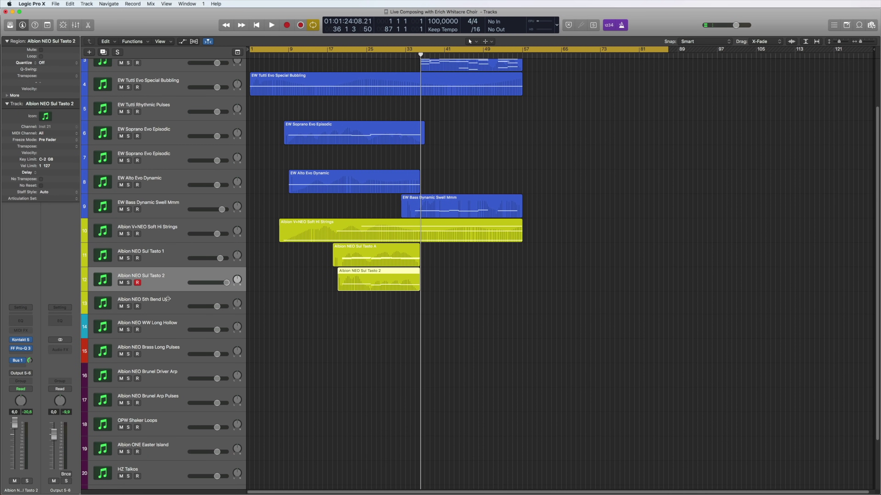
{"action": "left_click", "coordinate": [184, 303]}
{"action": "scroll", "coordinate": [387, 212], "scroll_direction": "up", "scroll_amount": 3}
{"action": "left_click", "coordinate": [363, 56]}
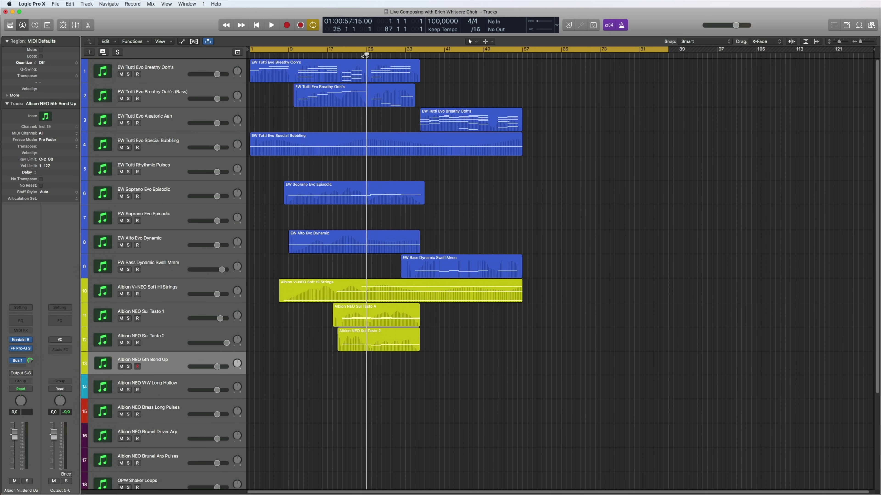
{"action": "left_click_drag", "start_coordinate": [349, 56], "coordinate": [344, 56]}
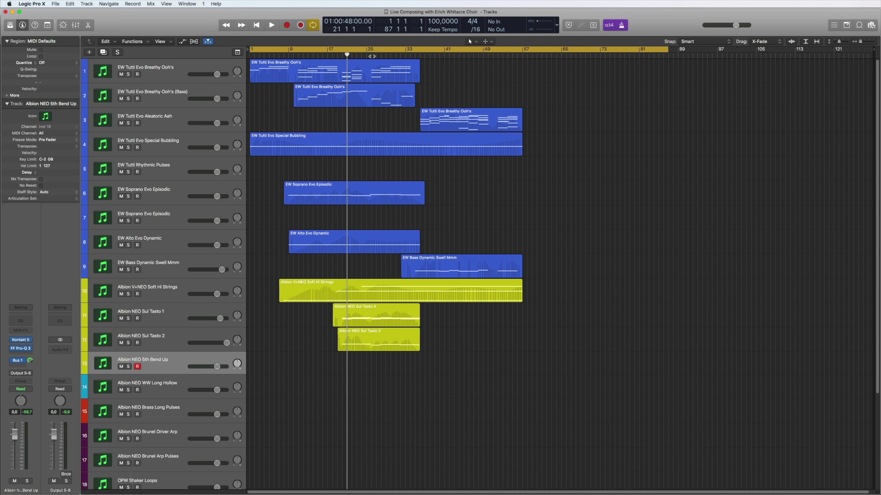
{"action": "left_click", "coordinate": [371, 55]}
{"action": "left_click", "coordinate": [361, 55]}
{"action": "left_click", "coordinate": [137, 366]}
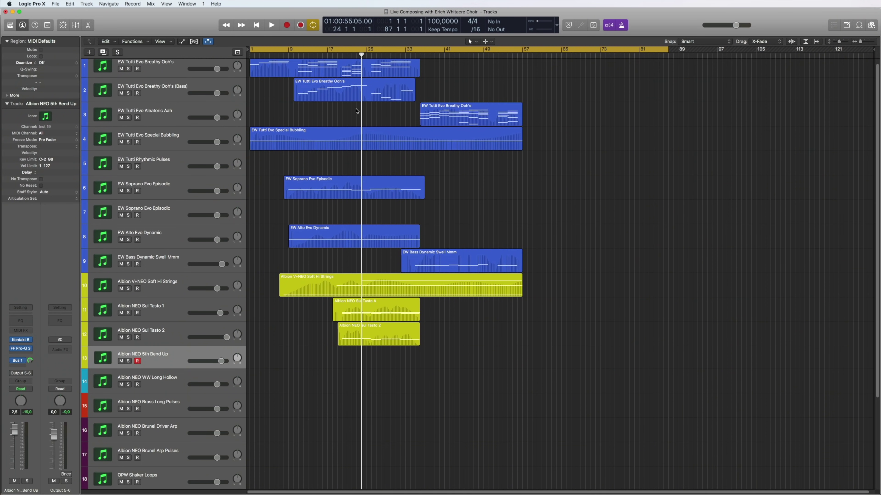
{"action": "key", "text": "space"}
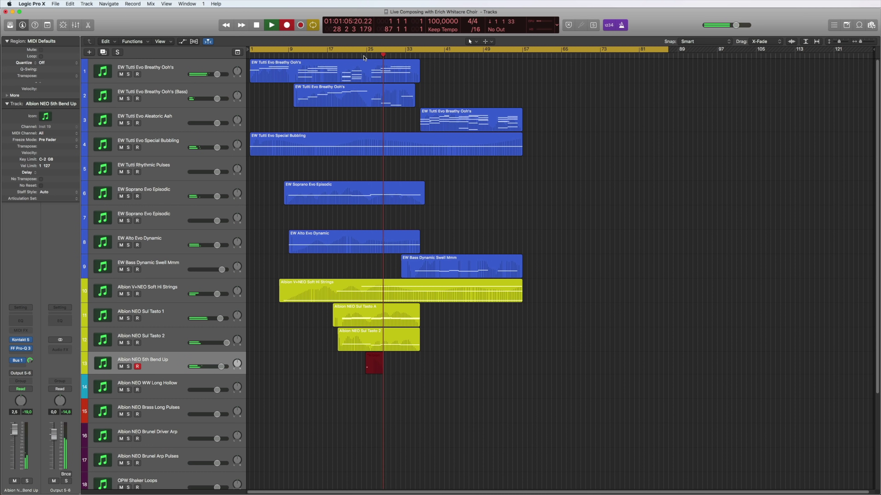
{"action": "key", "text": "space"}
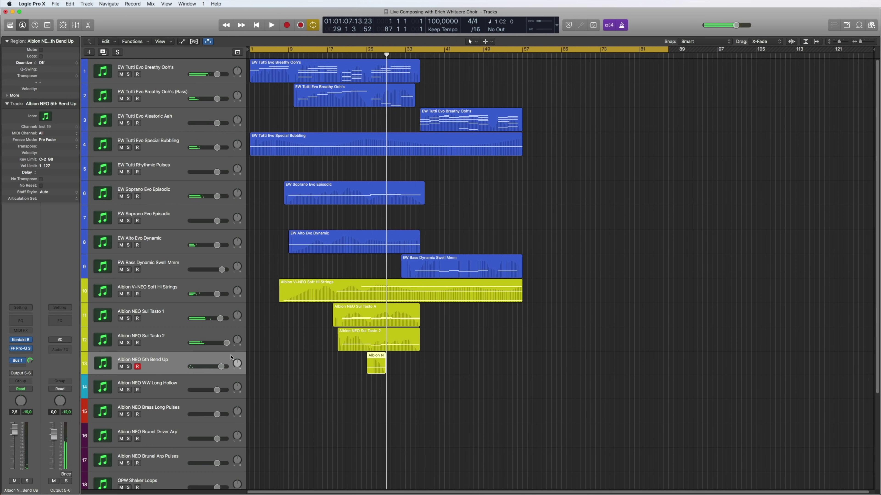
{"action": "left_click", "coordinate": [223, 366]}
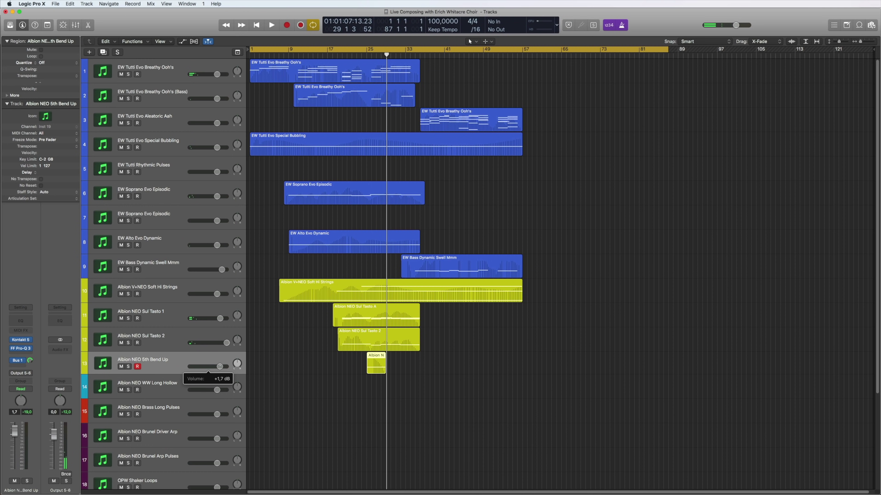
Select the Albion NEO WW Long Hollow track and view its Kontakt woodwinds instrument
{"action": "left_click", "coordinate": [149, 386]}
{"action": "left_click", "coordinate": [35, 342]}
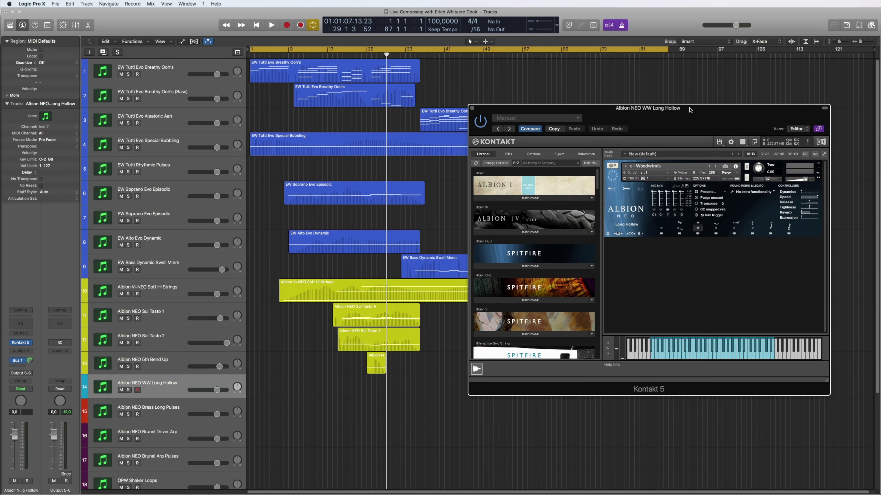
{"action": "left_click_drag", "start_coordinate": [705, 128], "coordinate": [681, 91]}
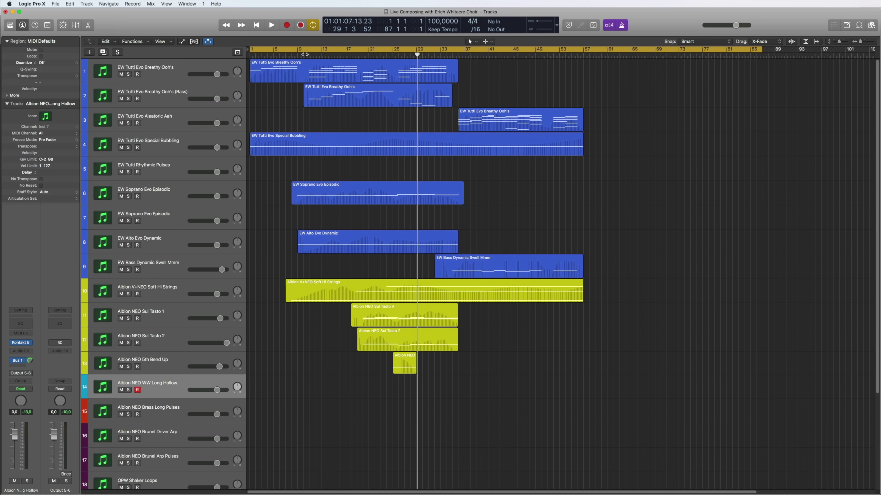
{"action": "key", "text": "Return"}
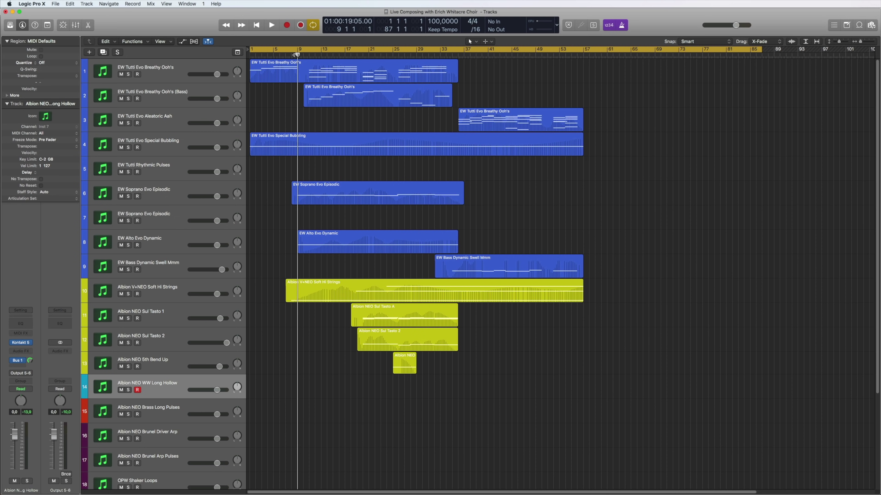
{"action": "left_click", "coordinate": [302, 55]}
{"action": "key", "text": "space"}
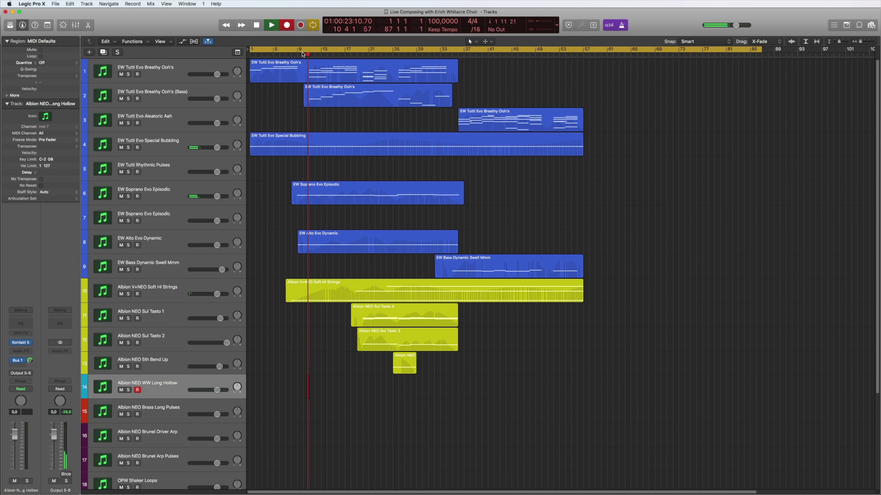
{"action": "key", "text": "space"}
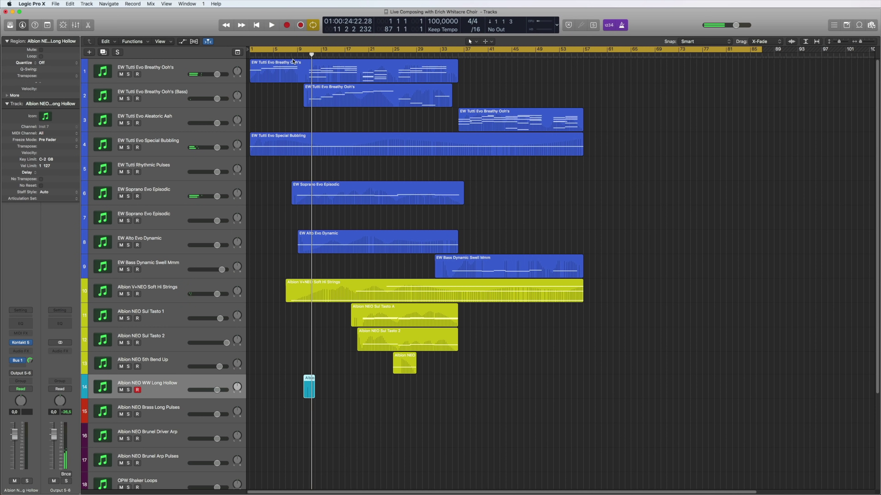
{"action": "key", "text": "Delete"}
Record a woodwind part on the Albion NEO WW Long Hollow track from bar 9 to about bar 24
{"action": "left_click", "coordinate": [297, 56]}
{"action": "key", "text": "r"}
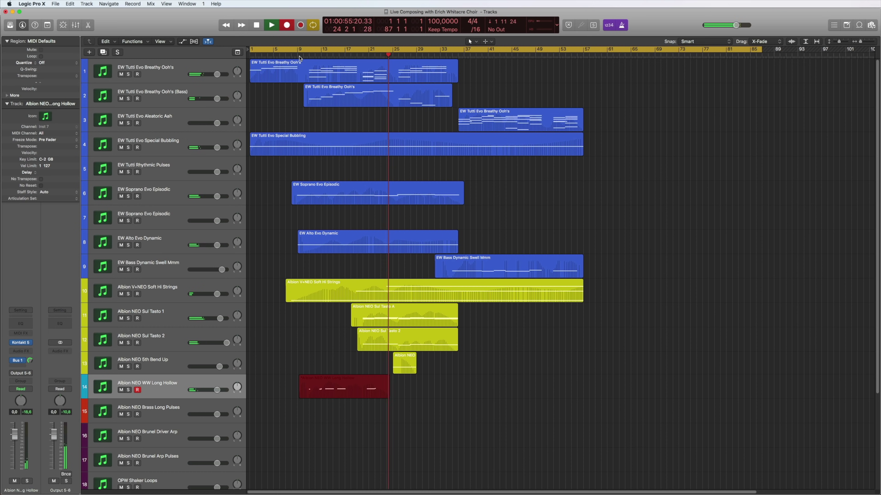
{"action": "key", "text": "space"}
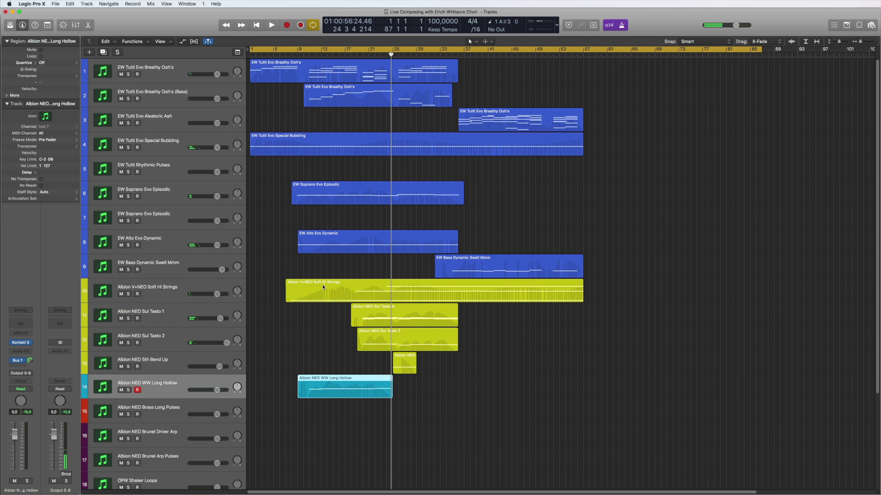
Transpose the last note of the WW Long Hollow region, starting at bar 22, down five semitones
{"action": "key", "text": "e"}
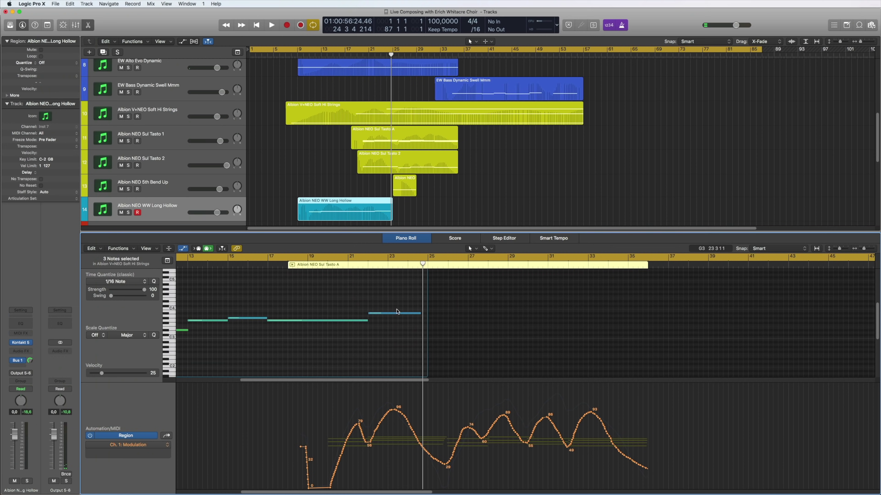
{"action": "left_click", "coordinate": [397, 312]}
{"action": "key", "text": "alt+Down"}
{"action": "key", "text": "alt+Down"}
{"action": "key", "text": "alt+Down"}
{"action": "key", "text": "alt+Down"}
{"action": "key", "text": "alt+Down"}
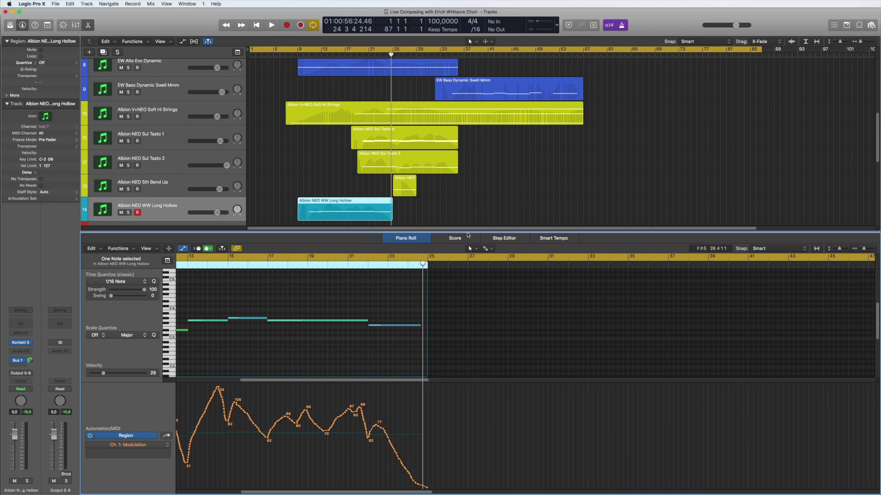
{"action": "key", "text": "e"}
Select the Albion NEO Brass Long Pulses track and view its Kontakt instrument while trying out the sound
{"action": "left_click", "coordinate": [327, 56]}
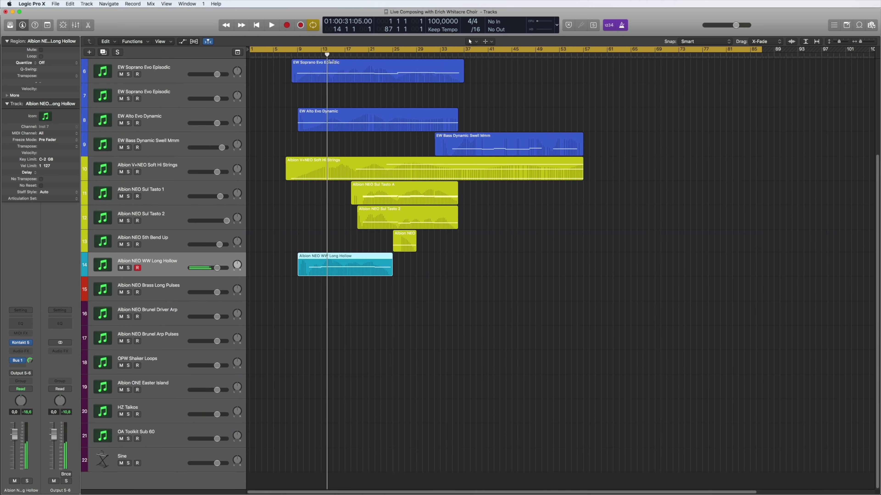
{"action": "left_click", "coordinate": [156, 291]}
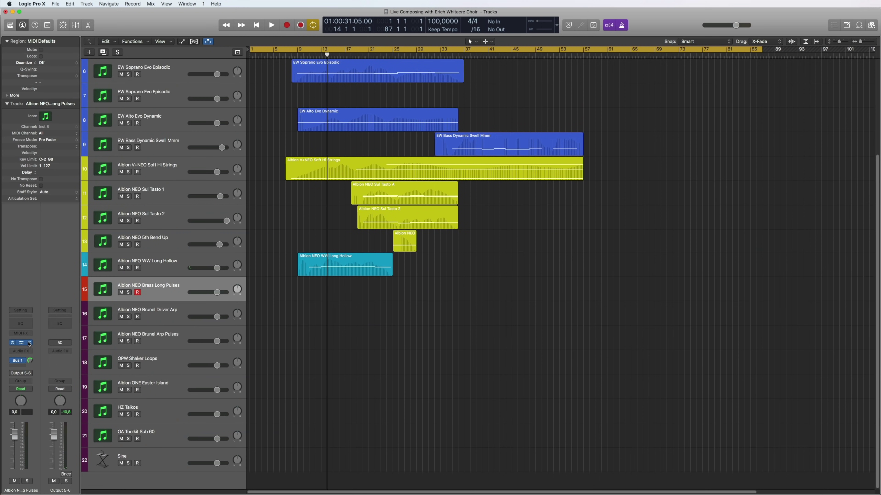
{"action": "left_click", "coordinate": [21, 342]}
{"action": "left_click_drag", "start_coordinate": [263, 25], "coordinate": [634, 76]}
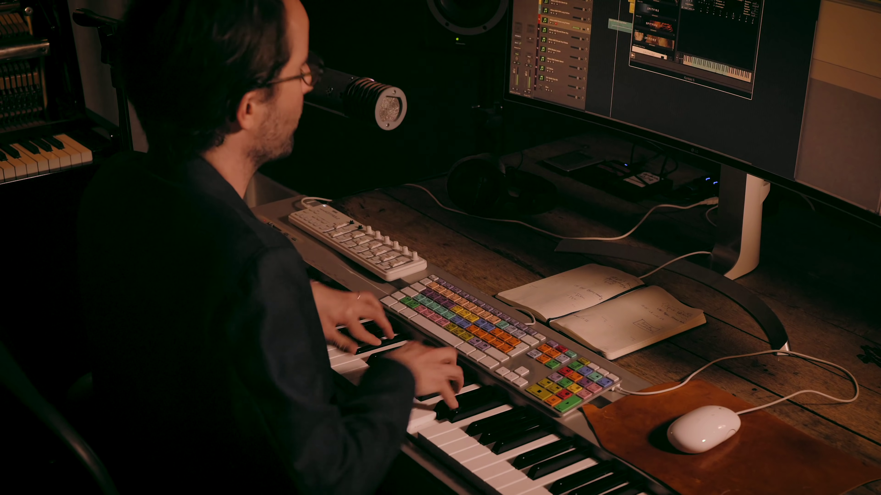
{"action": "key", "text": "super+w"}
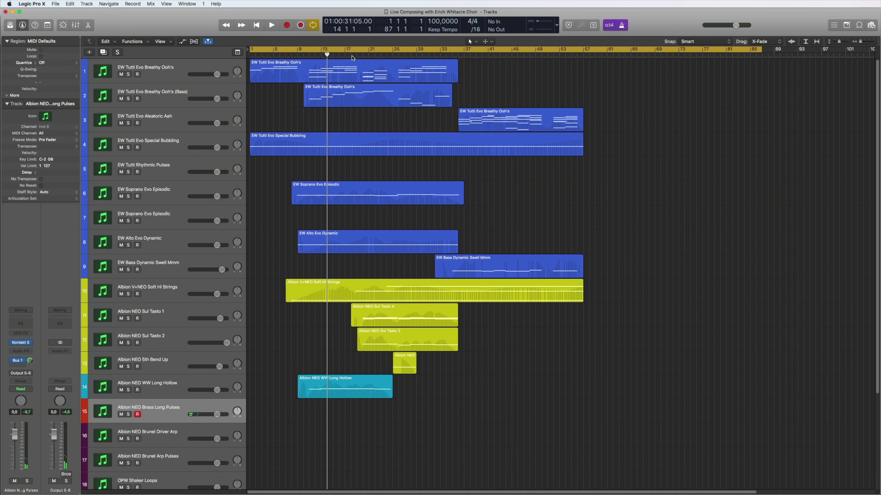
Record a chordal part on the Albion NEO Brass Long Pulses track from bar 18 to about bar 26
{"action": "left_click", "coordinate": [352, 56]}
{"action": "key", "text": "space"}
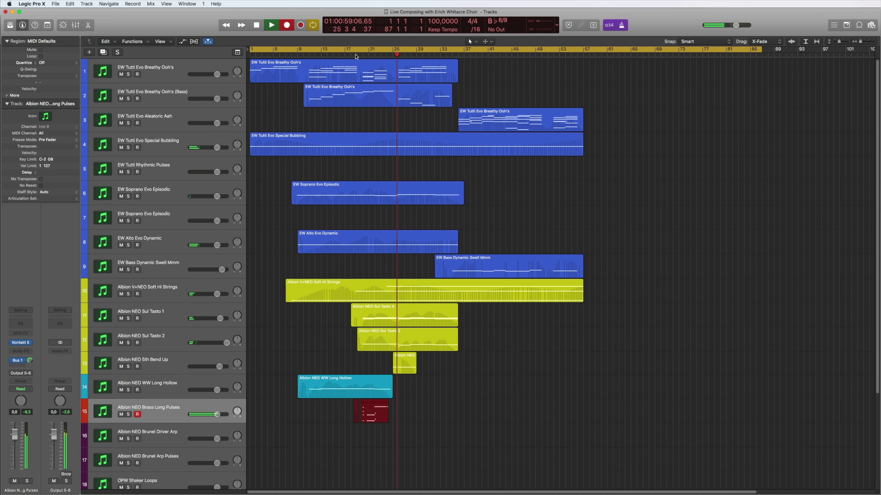
{"action": "key", "text": "space"}
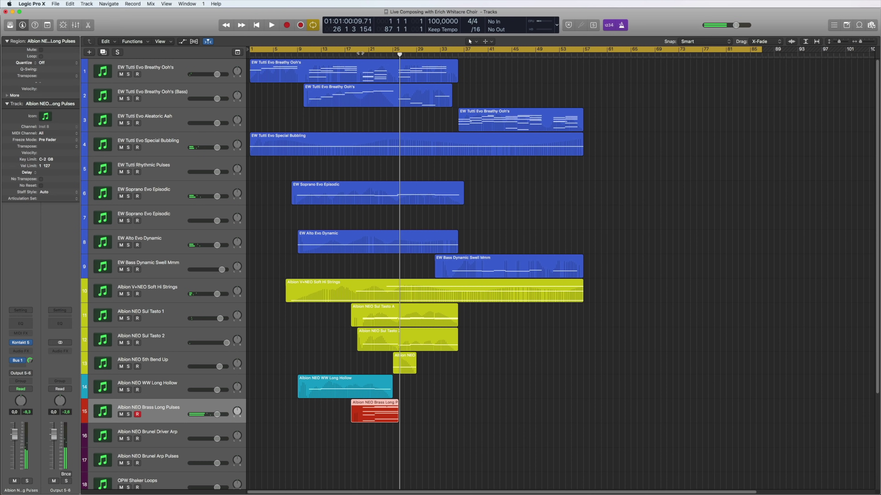
Draw double-peaked Modulation and Expression curves through the Brass Long Pulses region, with Expression rising from about 11, and play the passage
{"action": "key", "text": "e"}
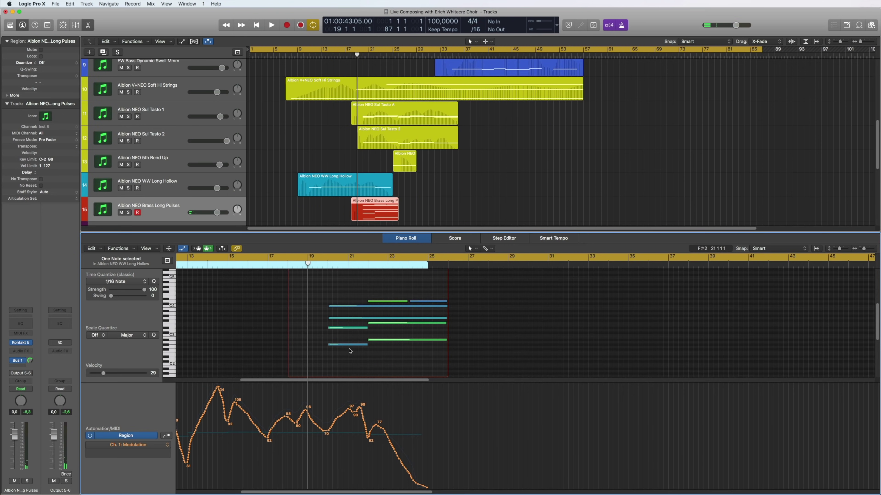
{"action": "mouse_move", "coordinate": [314, 461]}
{"action": "left_mouse_down"}
{"action": "mouse_move", "coordinate": [306, 477]}
{"action": "mouse_move", "coordinate": [341, 434]}
{"action": "mouse_move", "coordinate": [362, 452]}
{"action": "mouse_move", "coordinate": [400, 424]}
{"action": "mouse_move", "coordinate": [440, 468]}
{"action": "left_mouse_up"}
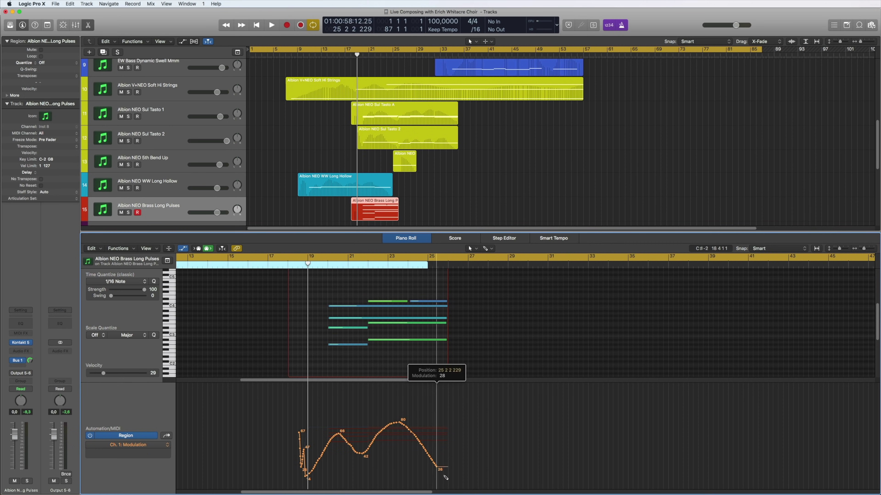
{"action": "left_click", "coordinate": [128, 445]}
{"action": "left_click", "coordinate": [128, 469]}
{"action": "mouse_move", "coordinate": [289, 482]}
{"action": "left_mouse_down"}
{"action": "mouse_move", "coordinate": [337, 419]}
{"action": "mouse_move", "coordinate": [389, 419]}
{"action": "mouse_move", "coordinate": [447, 472]}
{"action": "left_mouse_up"}
{"action": "key", "text": "space"}
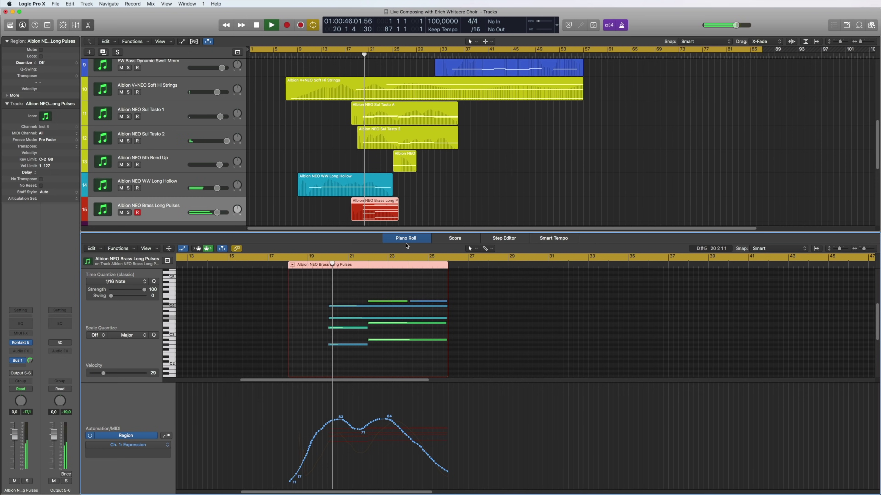
Set the Brass Long Pulses volume to -5.0 dB and reshape the falling ends of its Expression and Modulation curves
{"action": "key", "text": "e"}
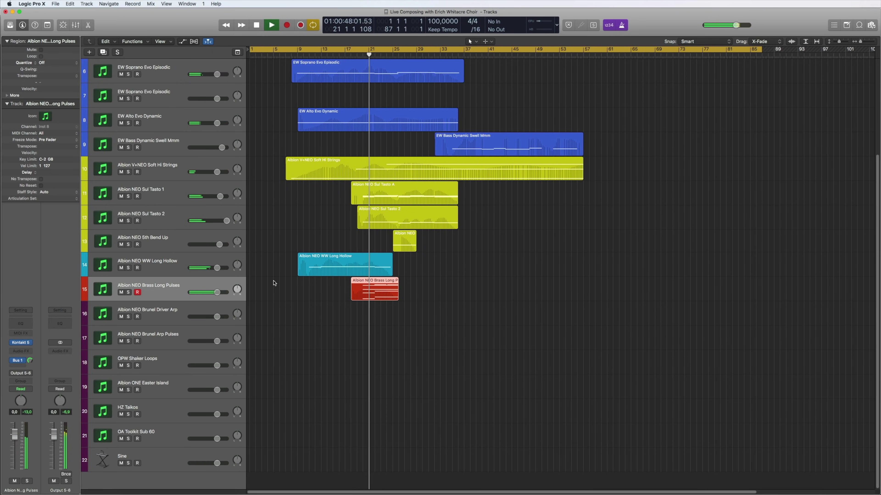
{"action": "left_click_drag", "start_coordinate": [217, 292], "coordinate": [210, 292]}
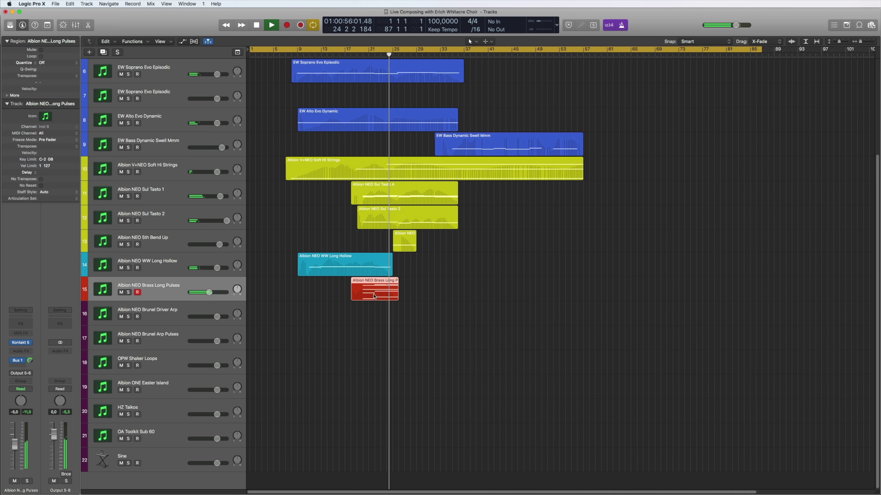
{"action": "key", "text": "e"}
{"action": "mouse_move", "coordinate": [391, 423]}
{"action": "left_mouse_down"}
{"action": "mouse_move", "coordinate": [398, 431]}
{"action": "mouse_move", "coordinate": [393, 361]}
{"action": "mouse_move", "coordinate": [500, 477]}
{"action": "left_mouse_up"}
{"action": "left_click", "coordinate": [128, 444]}
{"action": "mouse_move", "coordinate": [382, 434]}
{"action": "left_mouse_down"}
{"action": "mouse_move", "coordinate": [416, 385]}
{"action": "mouse_move", "coordinate": [474, 380]}
{"action": "left_mouse_up"}
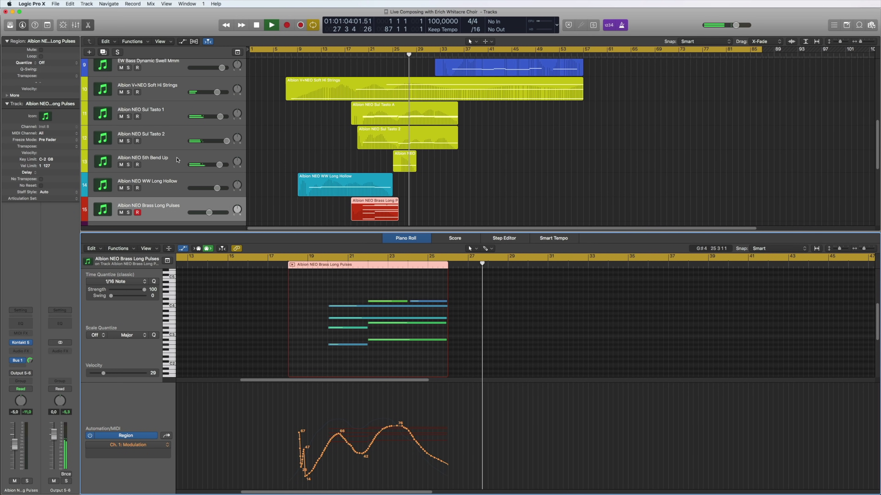
Start the 5th Bend Up region's Expression and Modulation curves at 127 at bar 25, ahead of their existing falls
{"action": "left_click", "coordinate": [407, 170]}
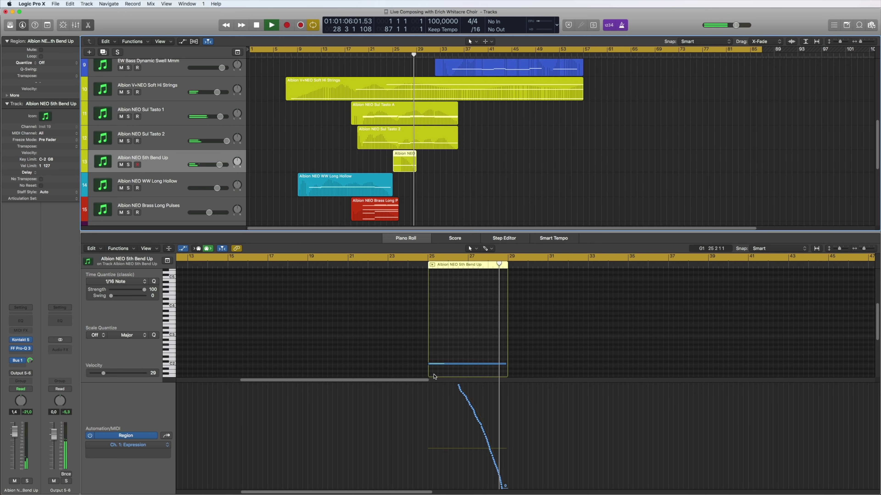
{"action": "left_click", "coordinate": [459, 387]}
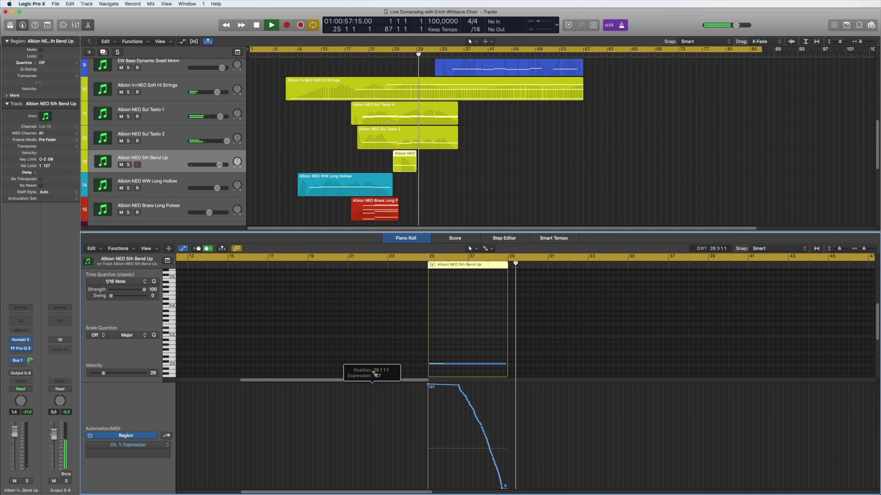
{"action": "key", "text": "Delete"}
{"action": "left_click", "coordinate": [462, 389]}
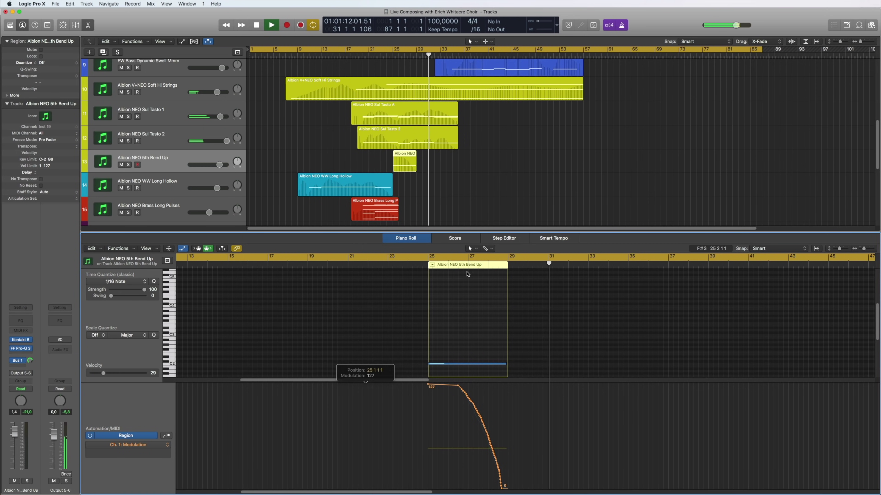
{"action": "key", "text": "e"}
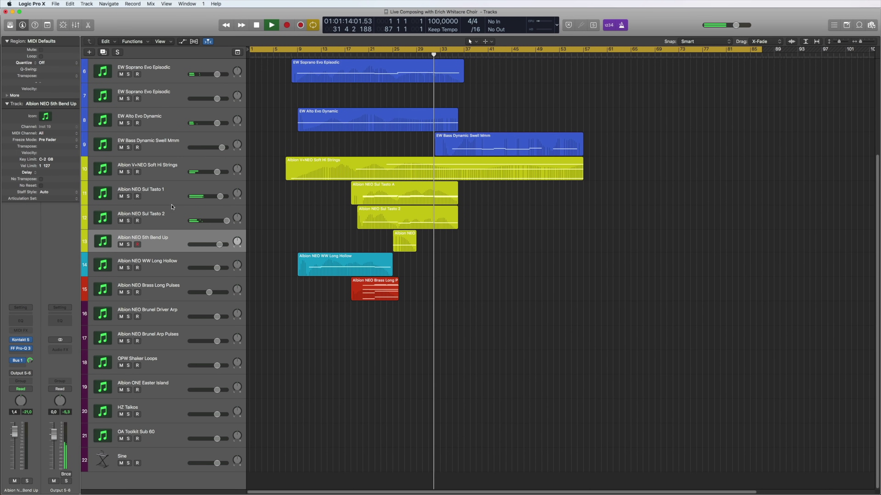
Set the Albion NEO Sul Tasto 1 volume to about 2.2 dB, and raise the Sul Tasto 2 region's whole Modulation curve
{"action": "left_click", "coordinate": [156, 201]}
{"action": "left_click", "coordinate": [159, 226], "text": "shift"}
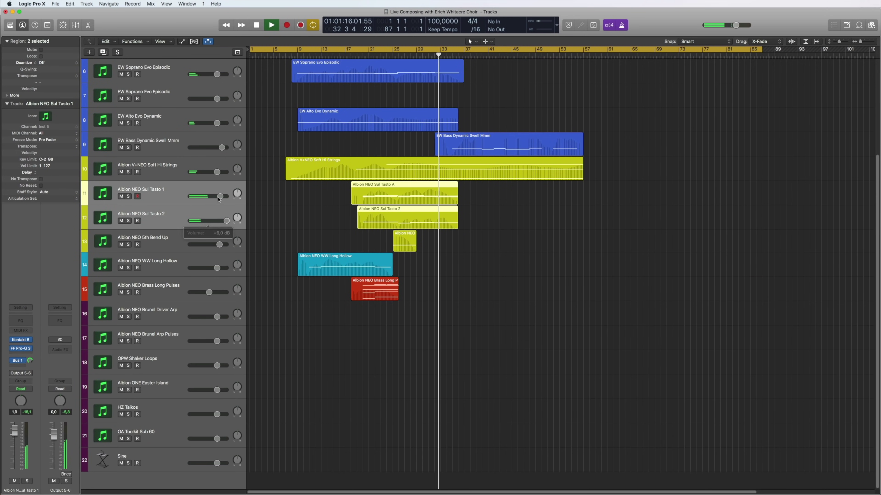
{"action": "left_click", "coordinate": [365, 227]}
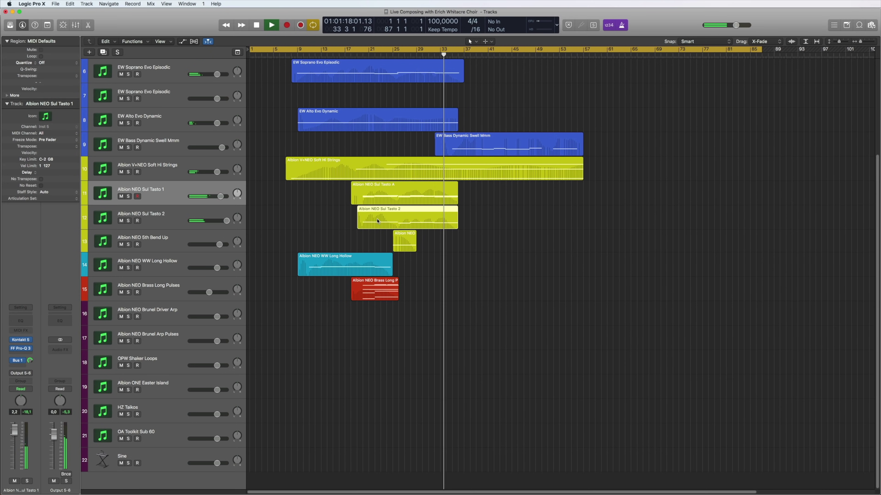
{"action": "key", "text": "e"}
{"action": "key", "text": "space"}
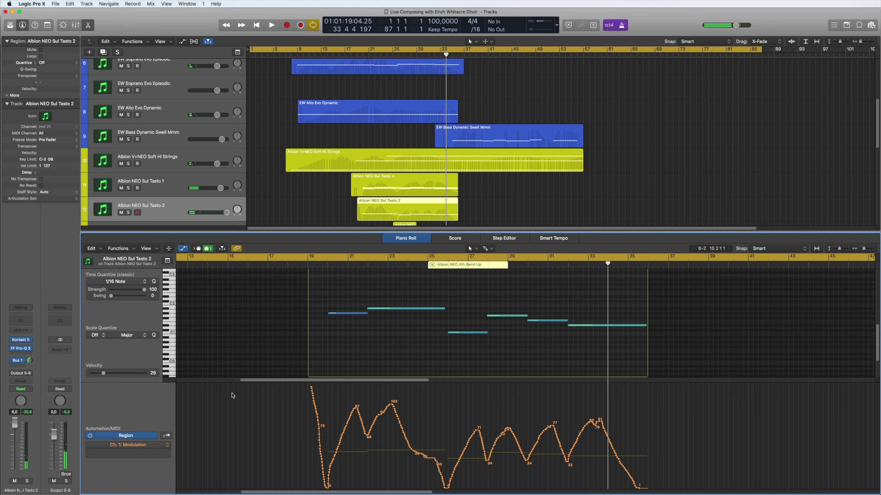
{"action": "left_click_drag", "start_coordinate": [232, 396], "coordinate": [761, 487]}
{"action": "left_click_drag", "start_coordinate": [475, 436], "coordinate": [470, 297]}
{"action": "key", "text": "x"}
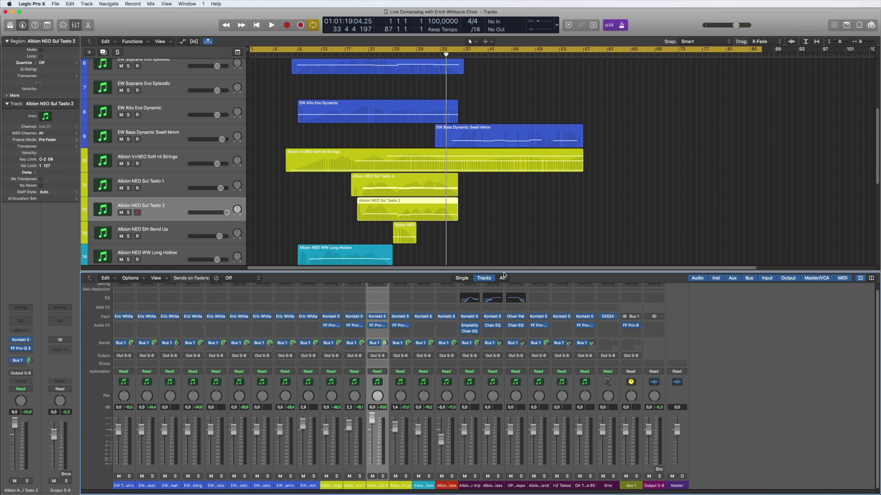
{"action": "key", "text": "x"}
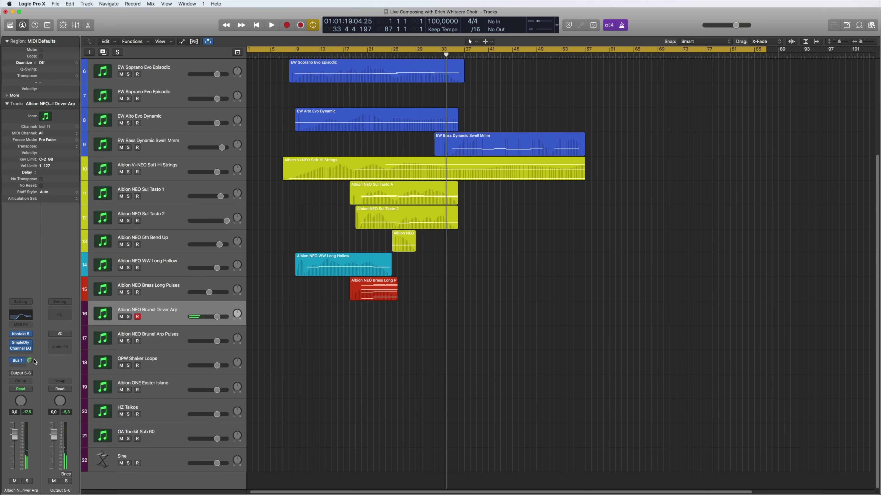
Examine the Kontakt instrument and the Sample Delay settings on the Albion NEO Brunel Driver Arp track
{"action": "left_click", "coordinate": [21, 333]}
{"action": "left_click_drag", "start_coordinate": [262, 39], "coordinate": [654, 114]}
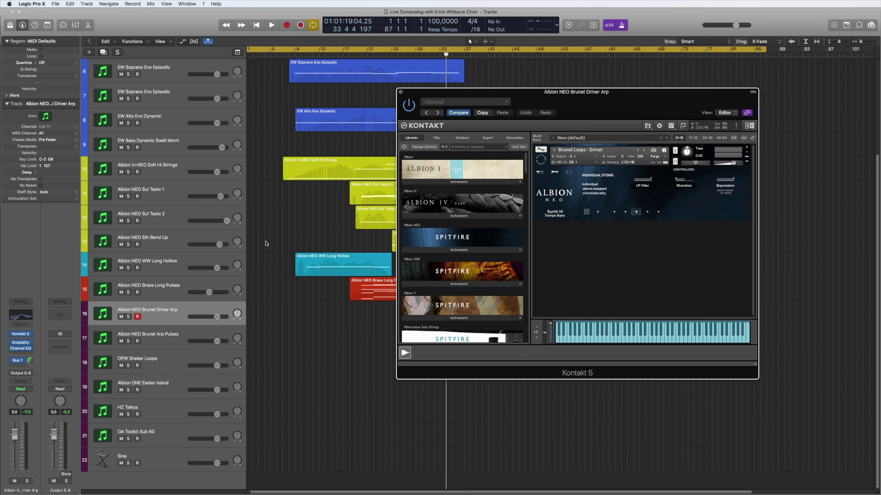
{"action": "key", "text": "super+w"}
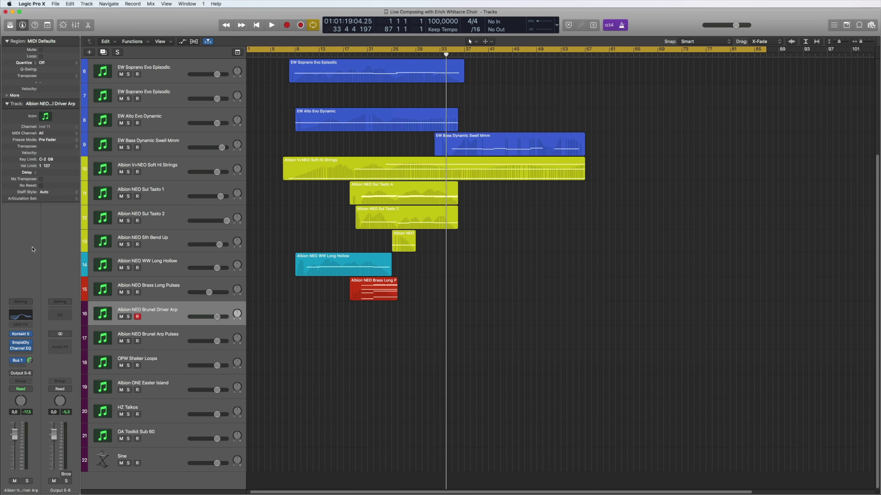
{"action": "left_click", "coordinate": [19, 320]}
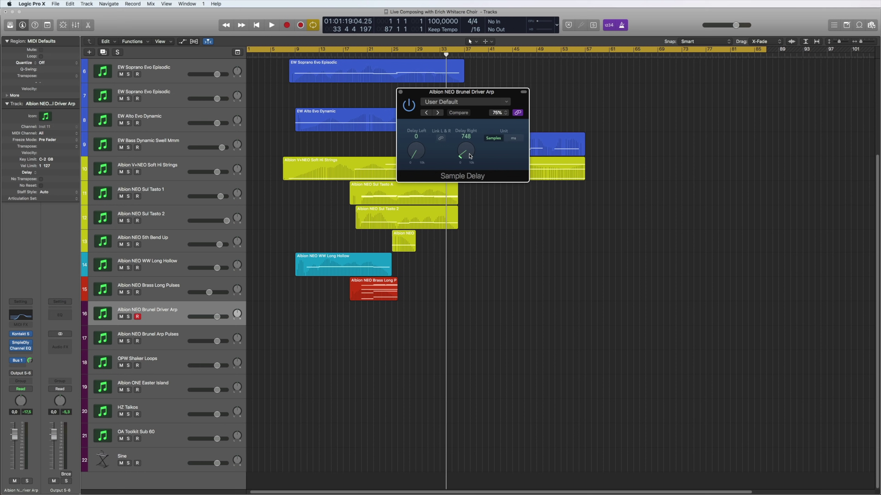
{"action": "left_click", "coordinate": [400, 93]}
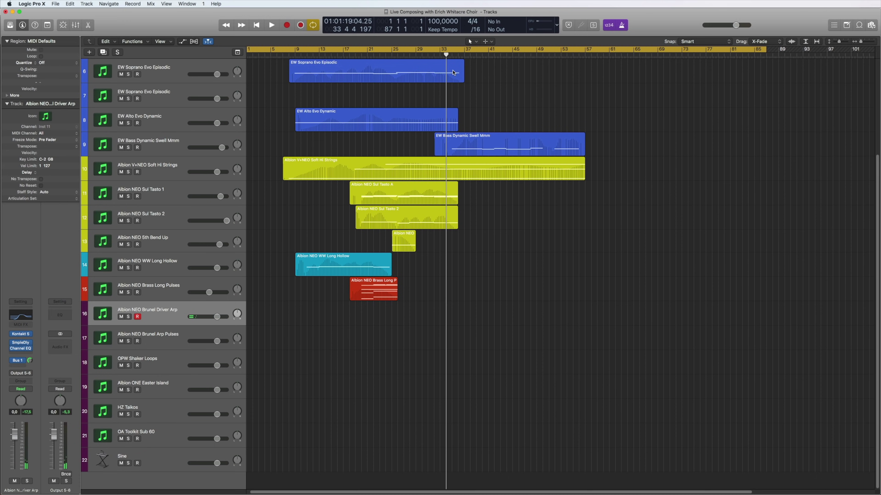
Reduce the track heights so all tracks fit in view, and place the playhead at bar 9
{"action": "key", "text": "Return"}
{"action": "left_click", "coordinate": [270, 202], "text": "ctrl+alt"}
{"action": "left_click", "coordinate": [347, 208], "text": "ctrl+alt"}
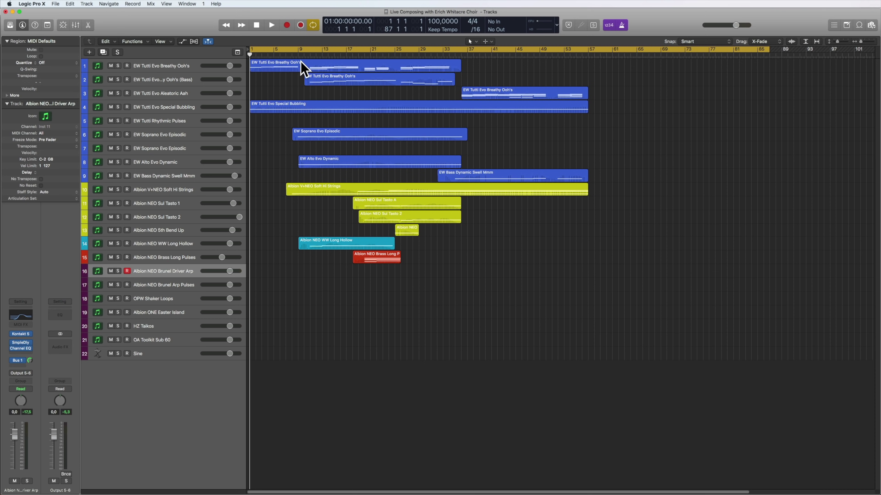
{"action": "left_click", "coordinate": [295, 56]}
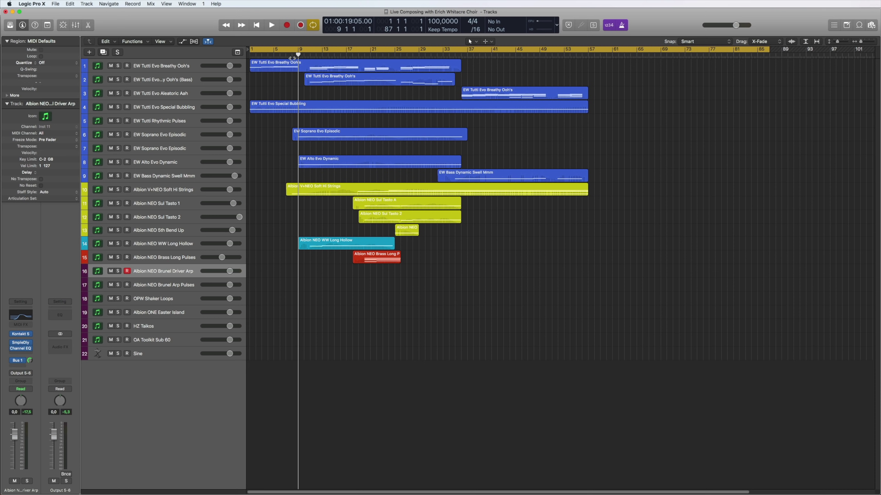